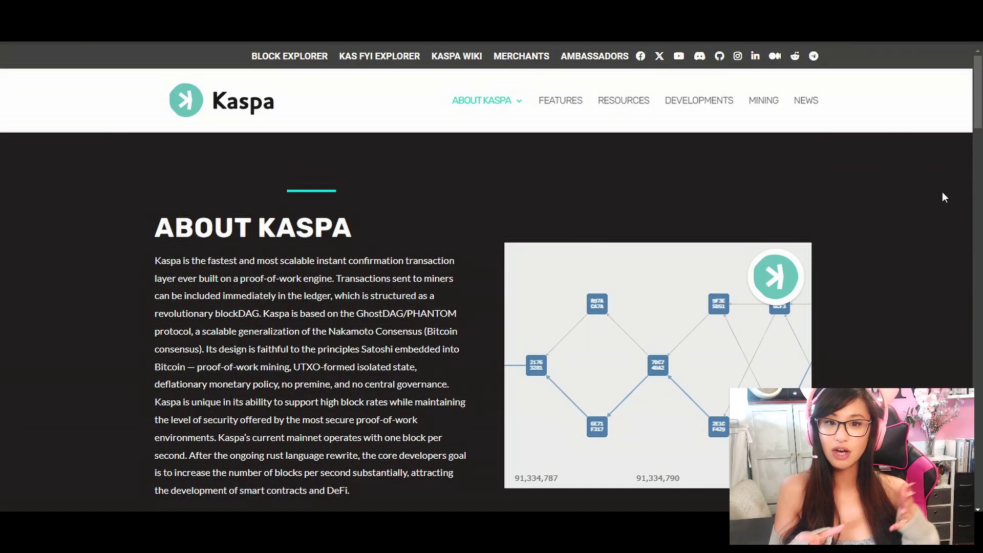
pyautogui.scroll(-2, 942, 191)
pyautogui.scroll(-3, 942, 192)
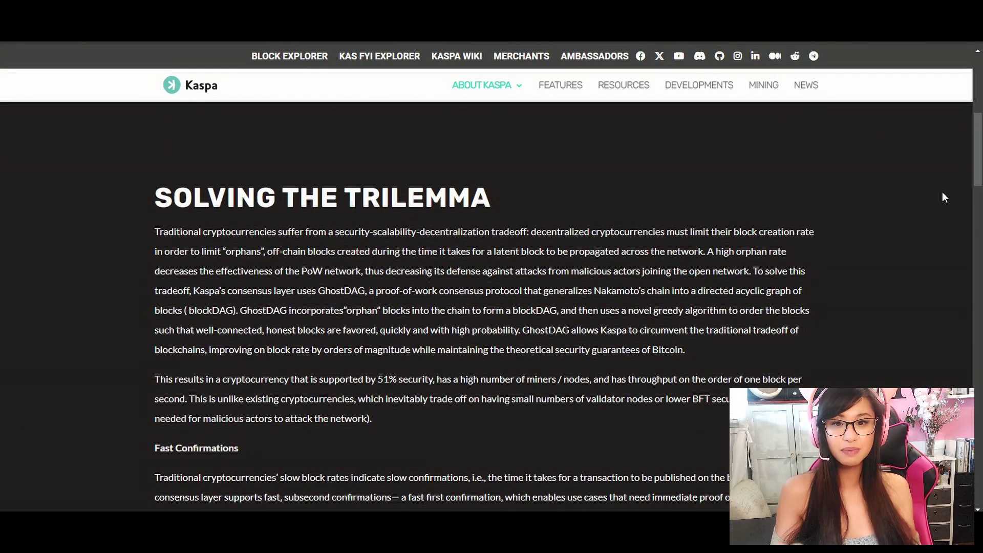
pyautogui.scroll(-1, 943, 198)
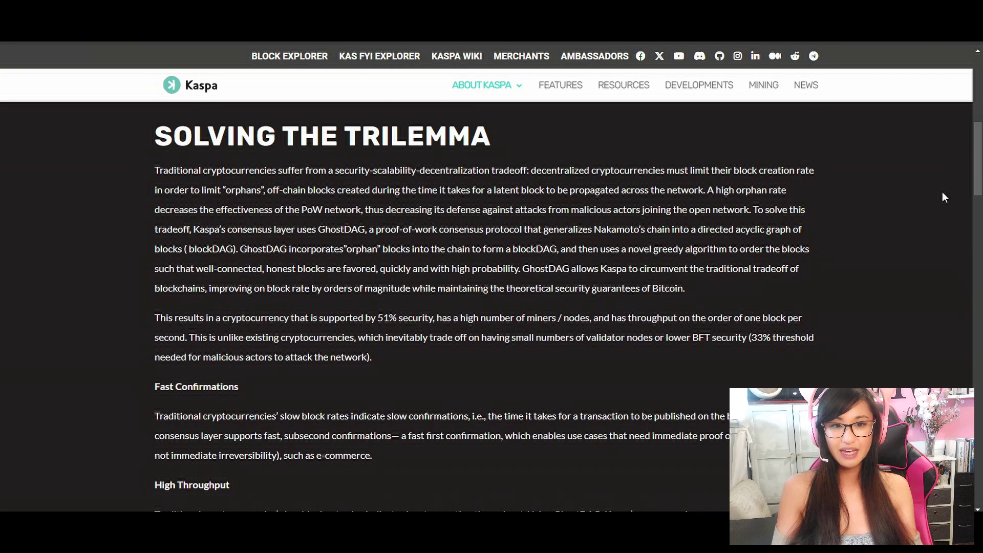
pyautogui.scroll(-3, 942, 198)
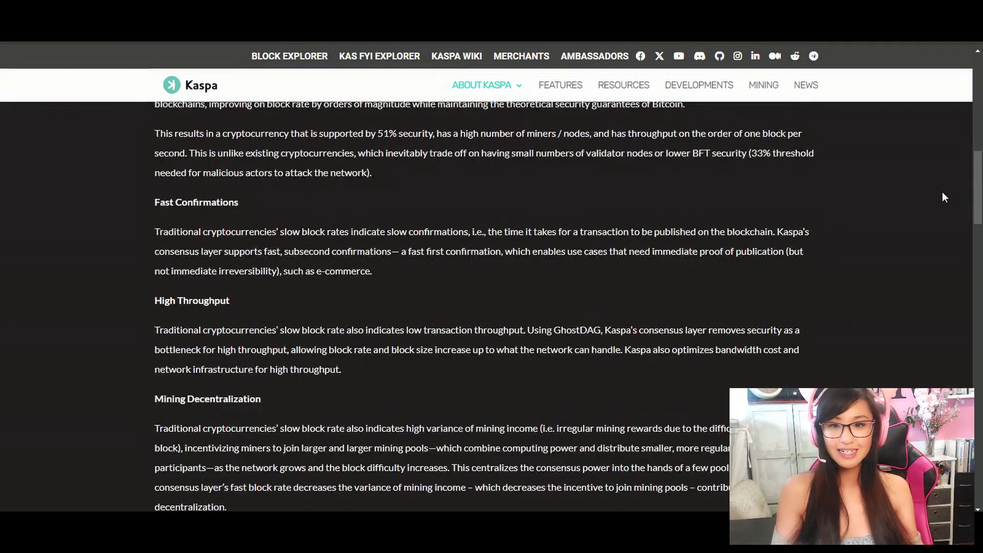
pyautogui.scroll(-1, 943, 197)
pyautogui.scroll(-2, 943, 198)
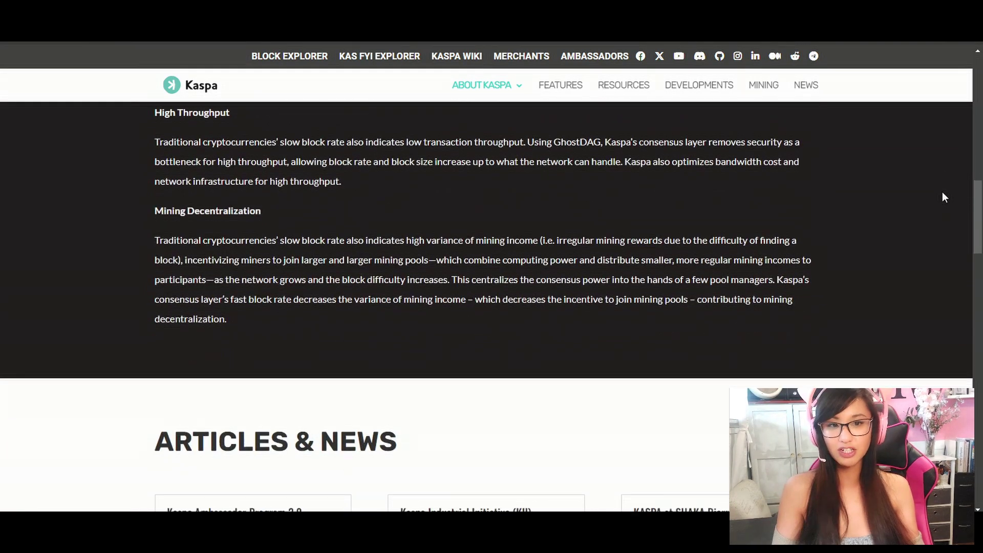
pyautogui.scroll(-1, 943, 197)
pyautogui.scroll(-1, 943, 198)
pyautogui.scroll(-2, 943, 198)
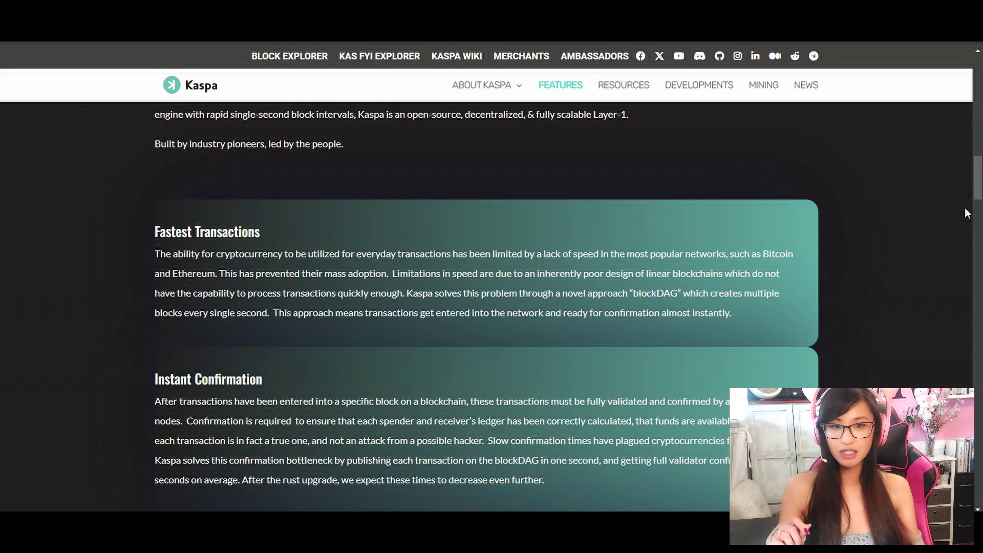
pyautogui.scroll(2, 952, 219)
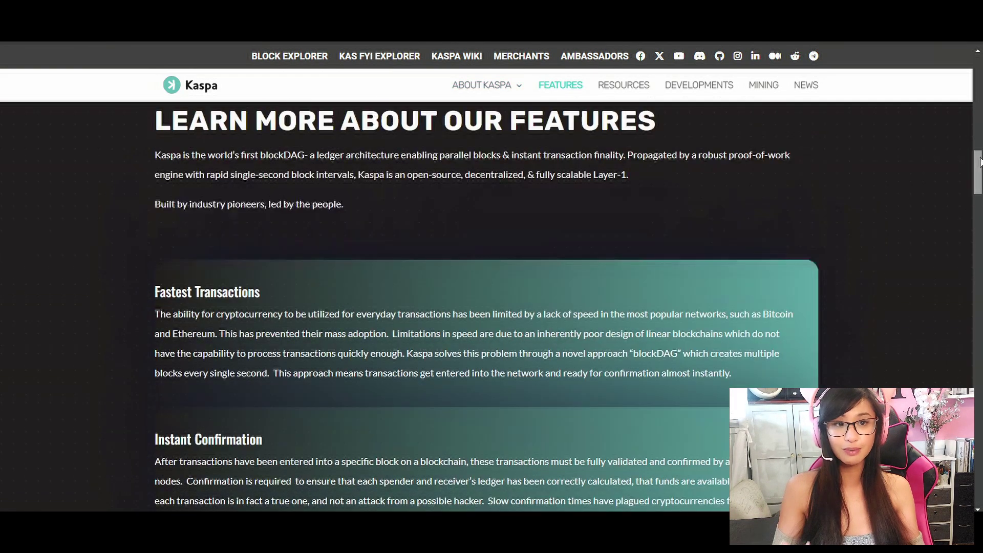
pyautogui.scroll(4, 937, 227)
pyautogui.scroll(-1, 928, 234)
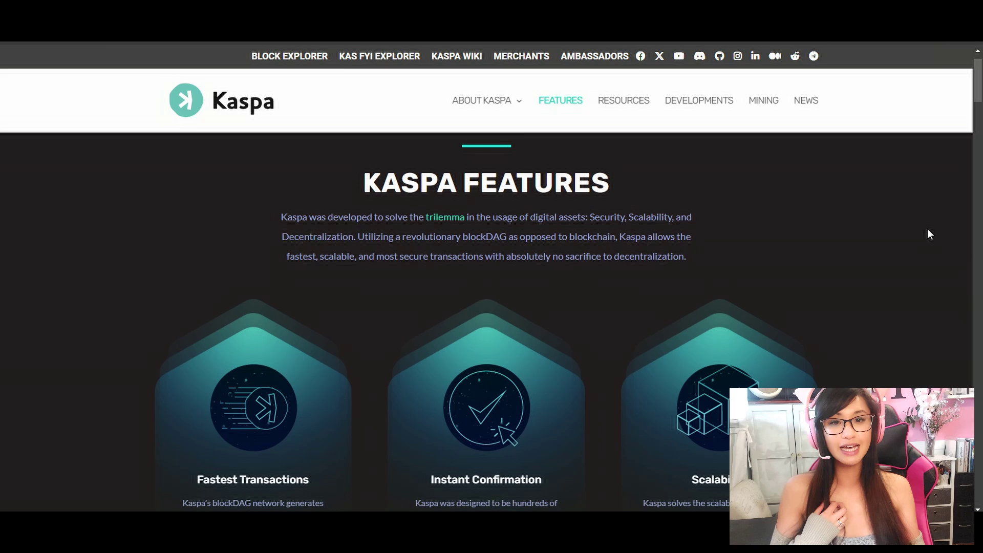
pyautogui.scroll(-2, 928, 233)
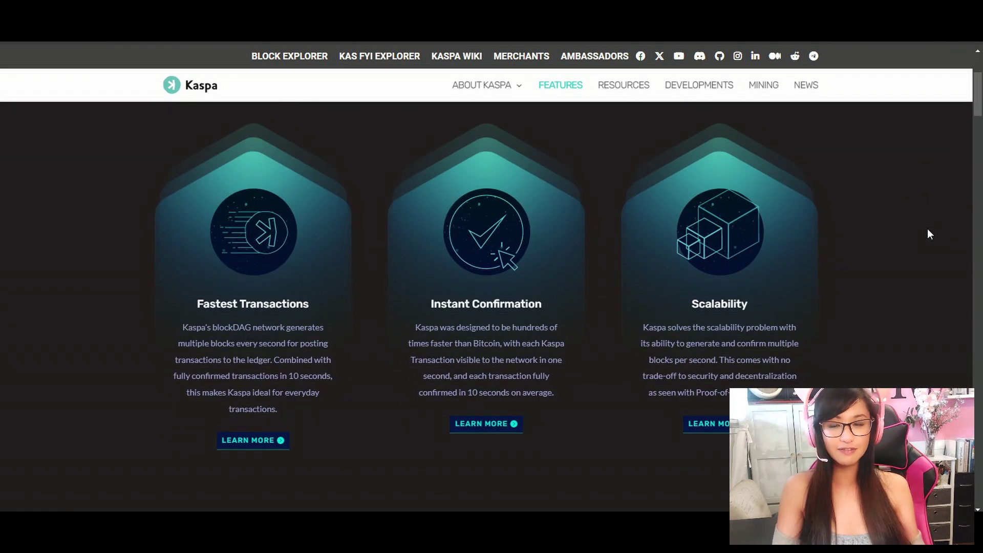
pyautogui.scroll(-1, 928, 234)
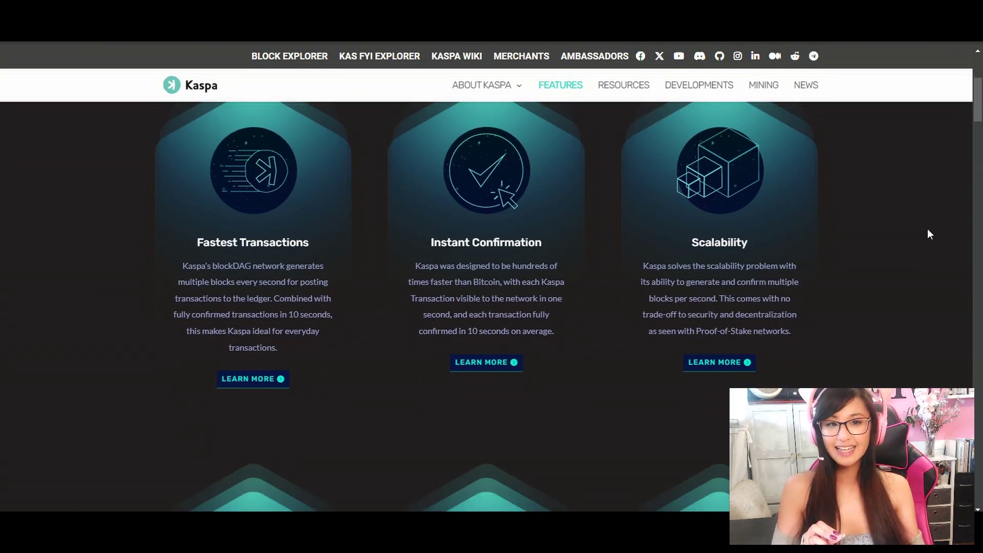
pyautogui.scroll(-2, 928, 234)
pyautogui.scroll(-1, 928, 233)
pyautogui.scroll(-2, 928, 233)
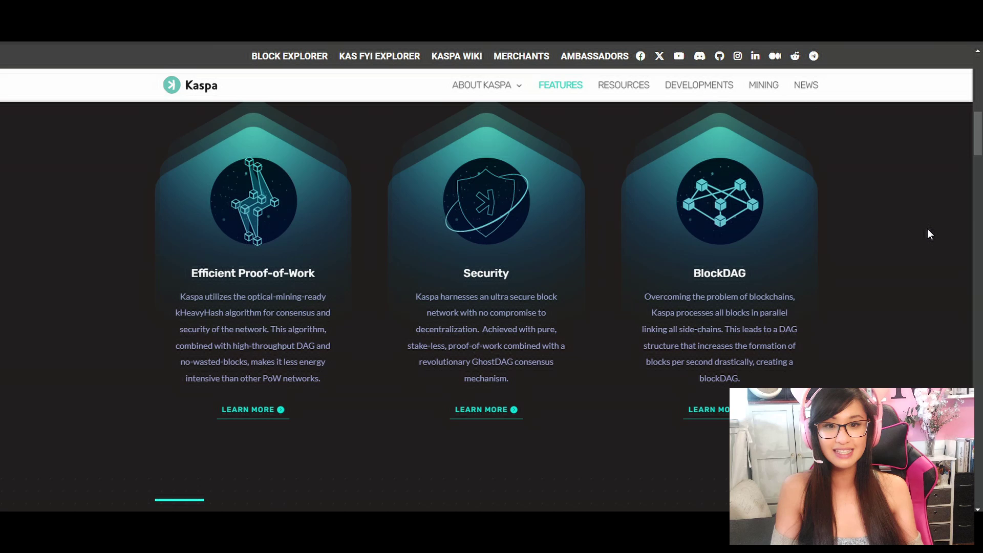
pyautogui.scroll(-1, 927, 234)
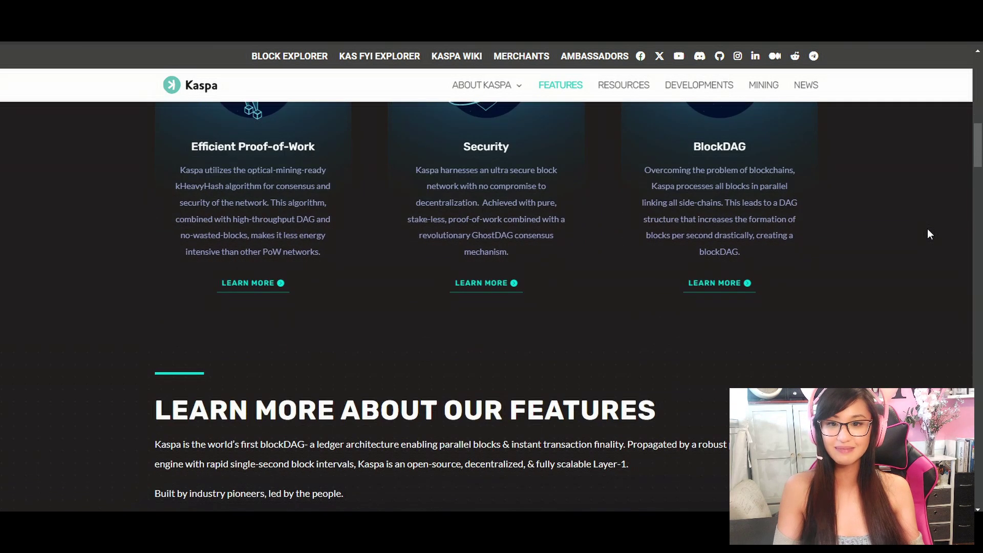
pyautogui.scroll(-2, 926, 233)
pyautogui.scroll(-2, 927, 233)
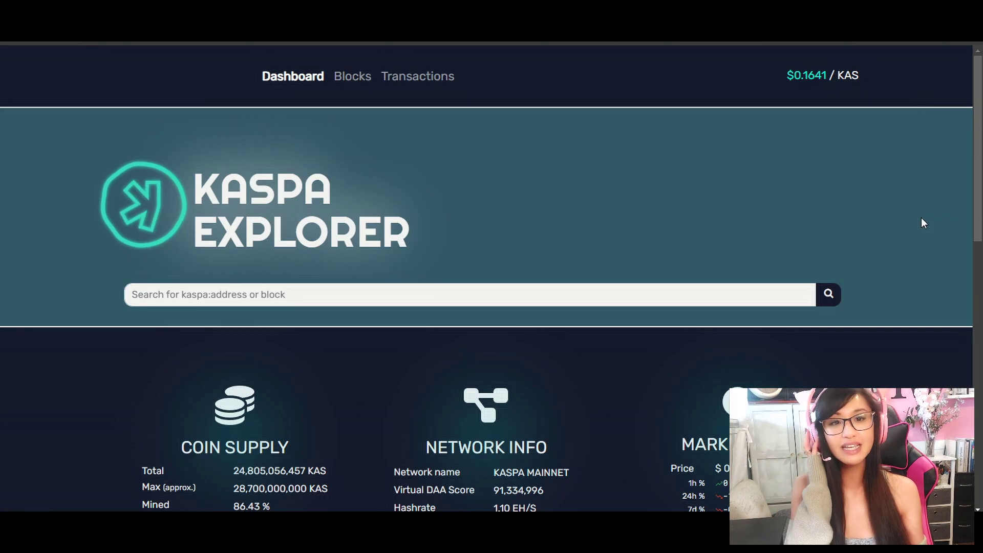
pyautogui.scroll(-2, 923, 221)
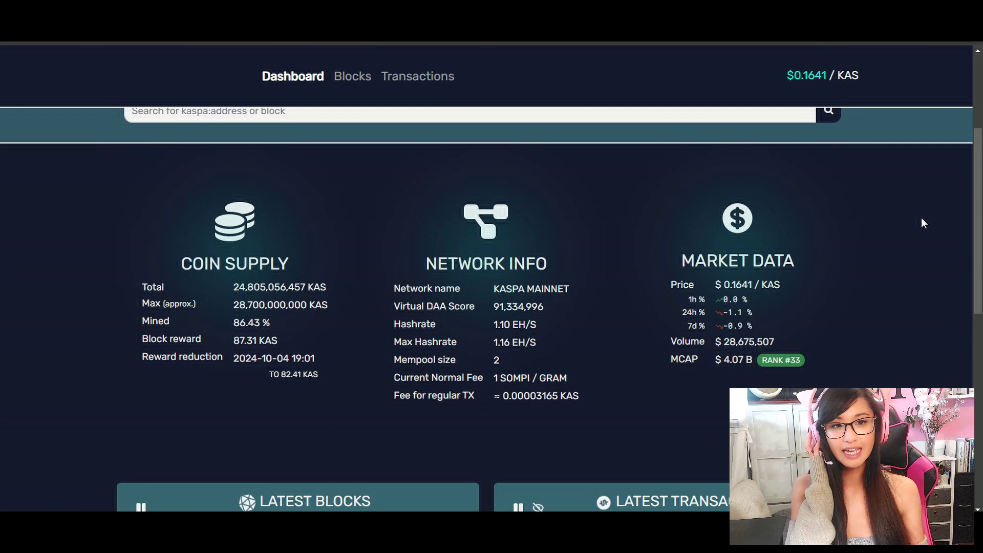
pyautogui.scroll(-2, 917, 216)
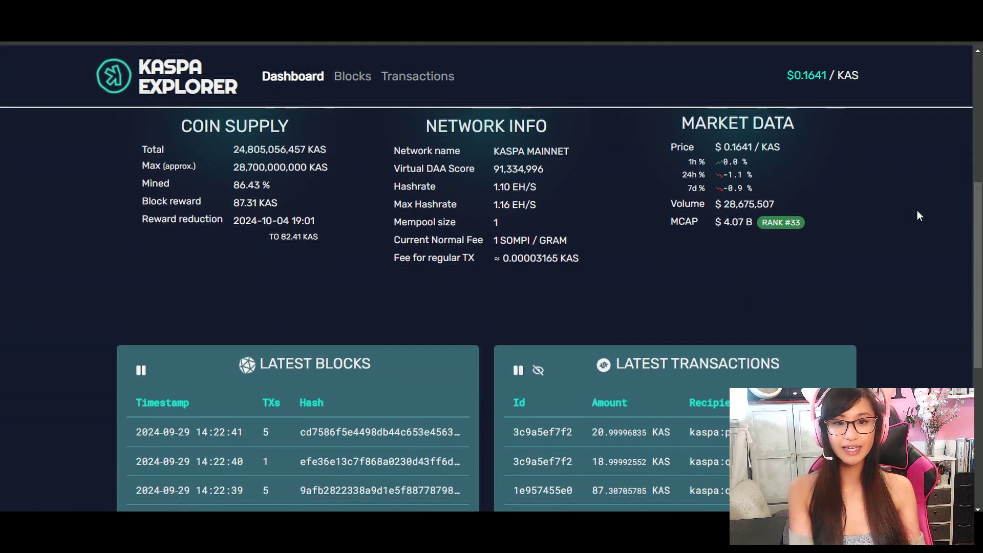
pyautogui.scroll(-2, 918, 216)
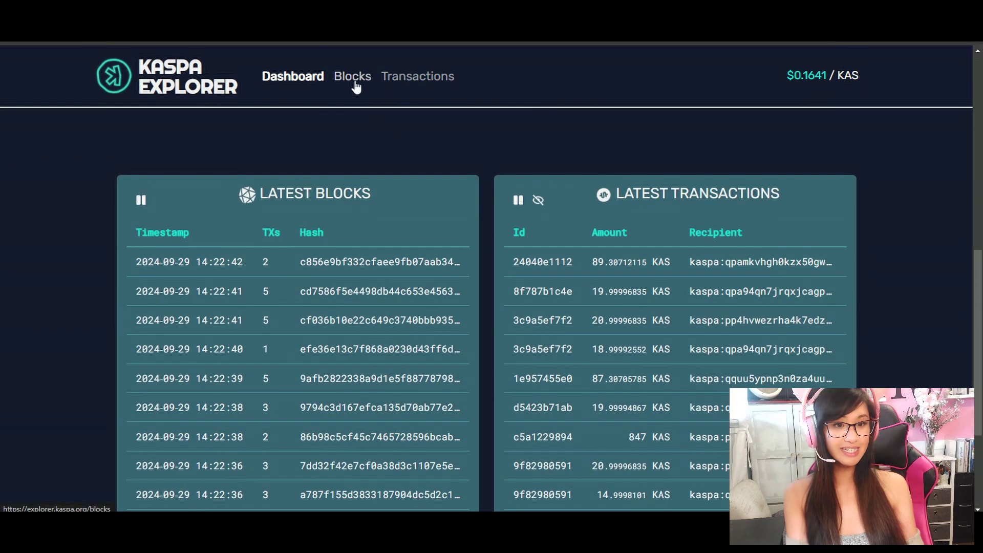
# View Kaspa Explorer's Latest Blocks list, then its Latest Transactions list
pyautogui.click(355, 87)
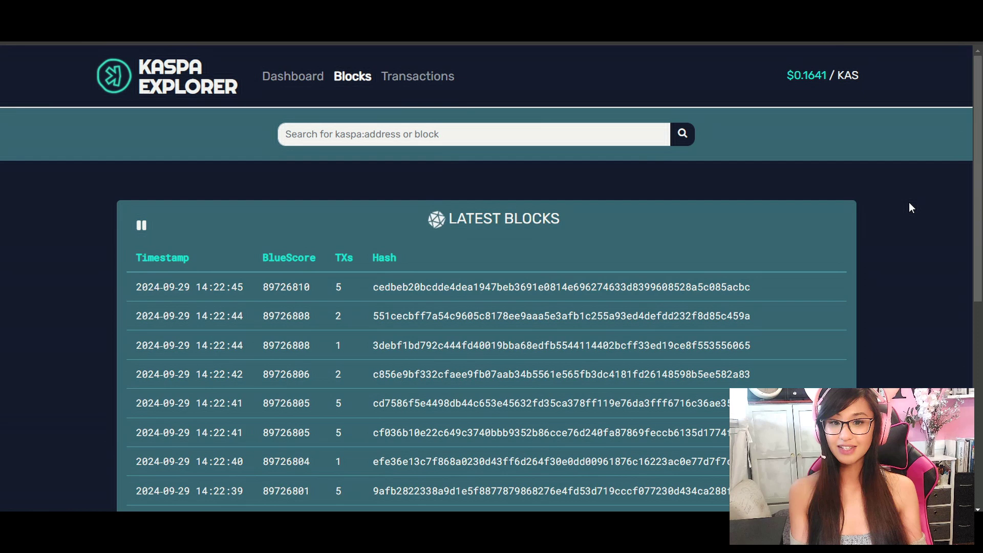
pyautogui.scroll(-1, 908, 207)
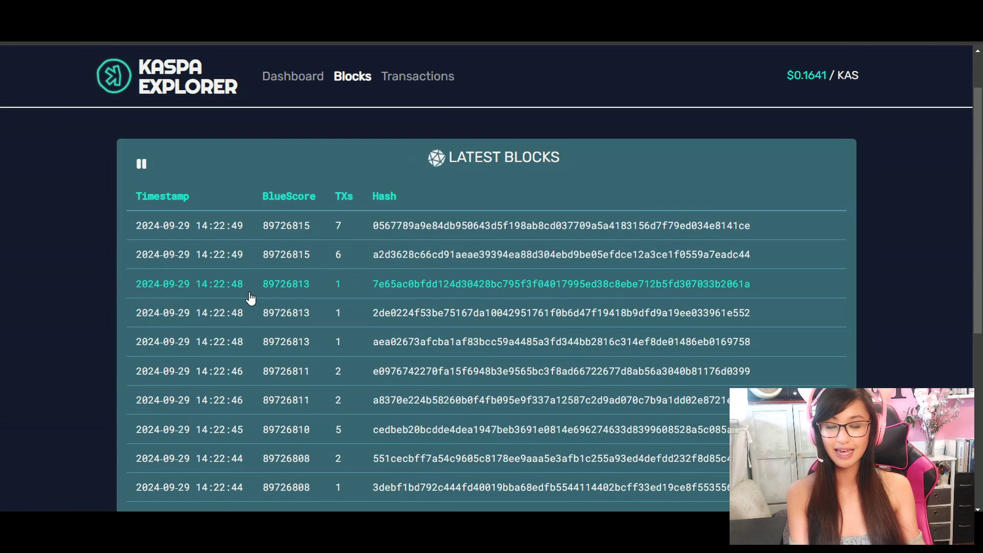
pyautogui.scroll(-1, 63, 339)
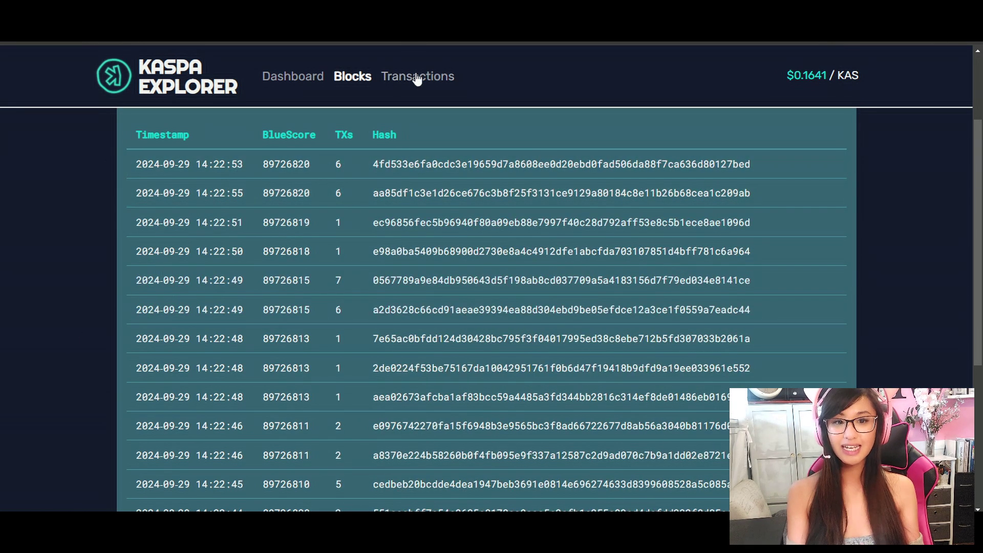
pyautogui.click(417, 76)
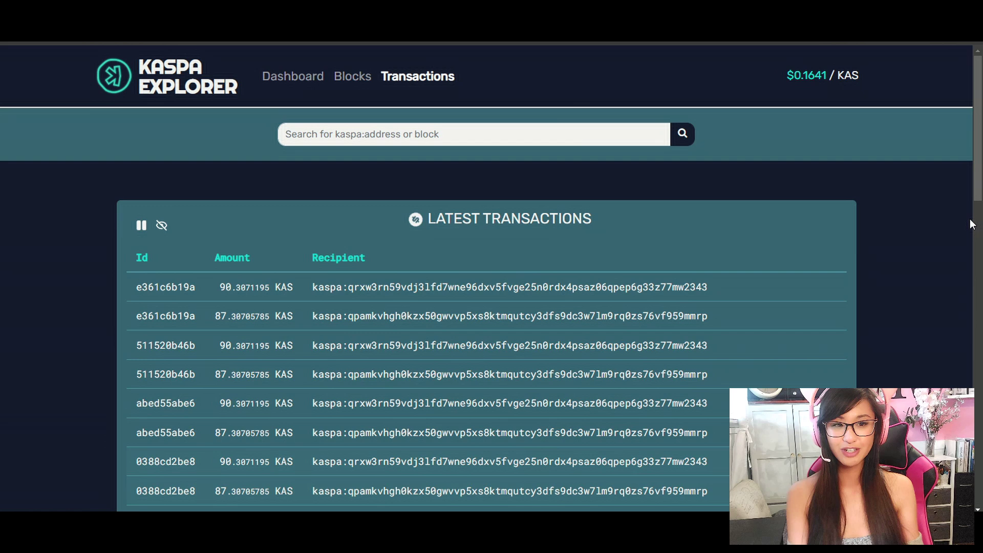
pyautogui.scroll(-2, 970, 221)
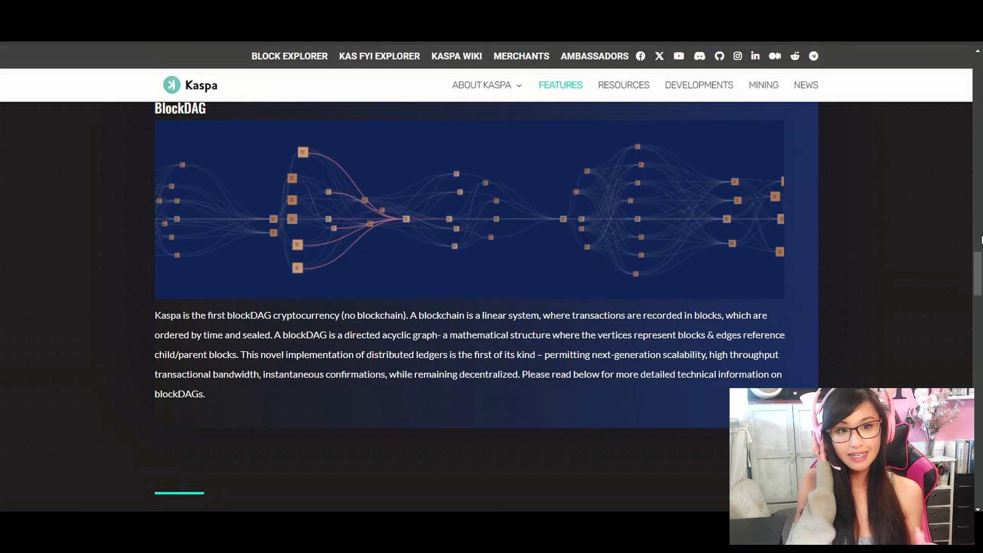
pyautogui.scroll(1, 978, 276)
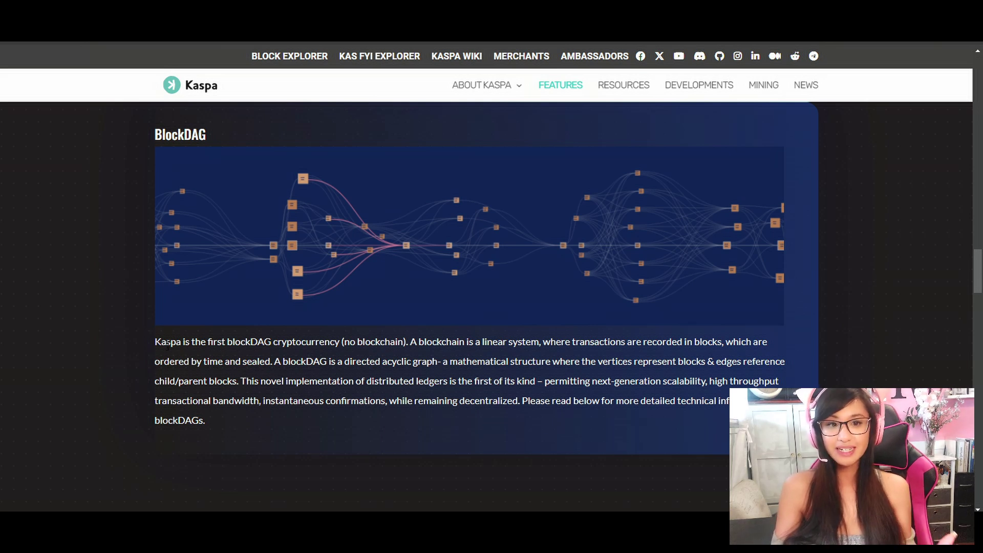
pyautogui.moveTo(161, 341)
pyautogui.mouseDown()
pyautogui.moveTo(714, 347)
pyautogui.moveTo(768, 431)
pyautogui.mouseUp()
pyautogui.click(768, 430)
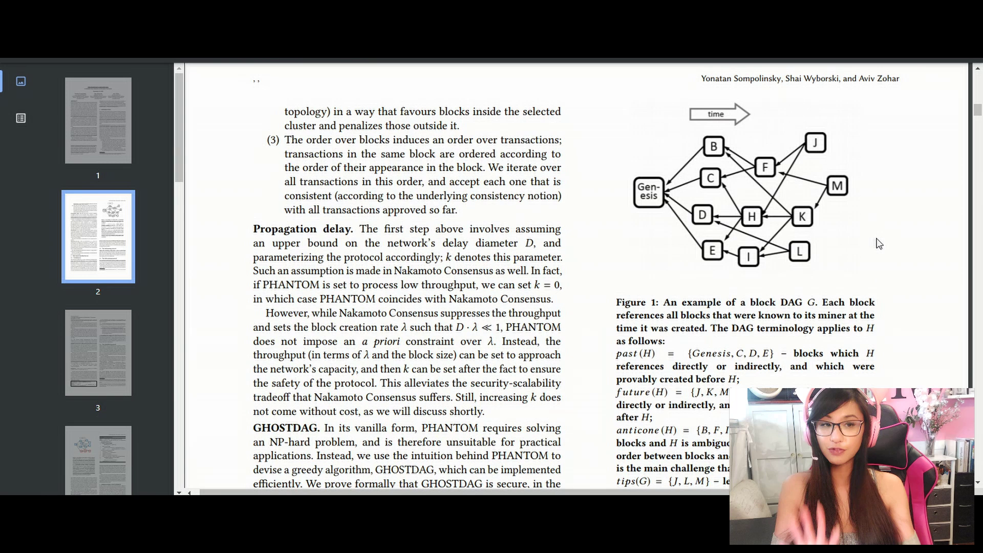
pyautogui.moveTo(823, 302); pyautogui.dragTo(874, 328)
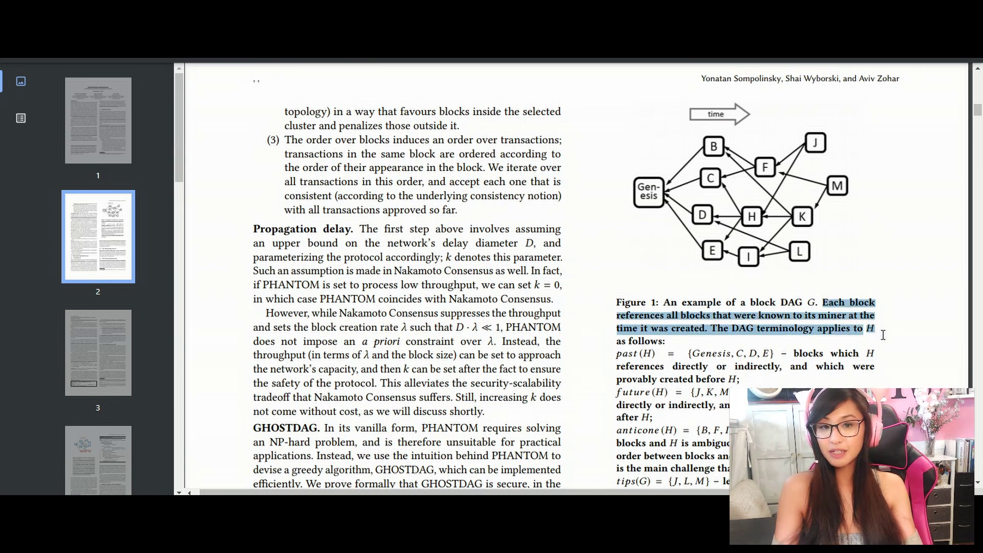
pyautogui.scroll(-1, 909, 304)
pyautogui.scroll(-2, 137, 275)
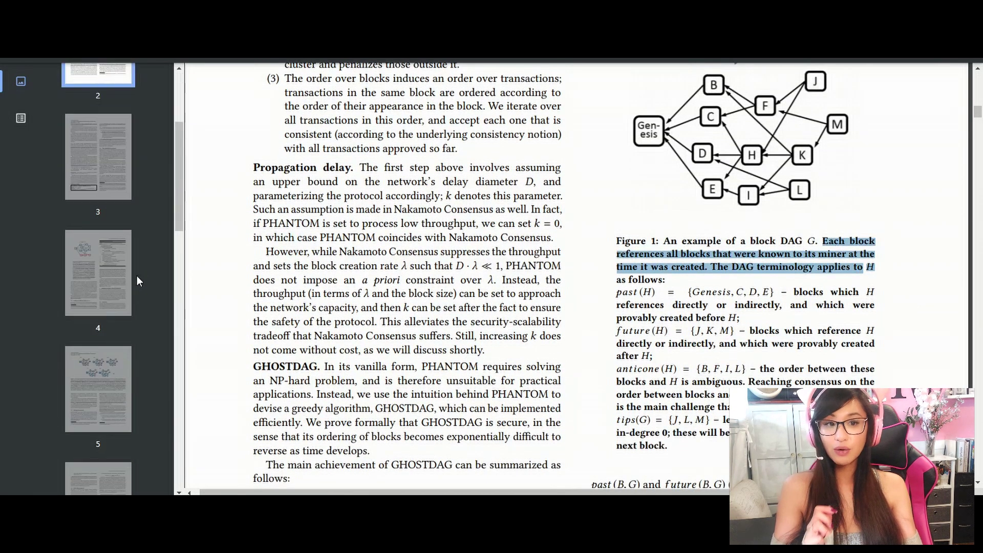
pyautogui.scroll(-1, 101, 271)
pyautogui.scroll(-1, 99, 269)
# Jump to page 4 with Figure 2 and Algorithm 1, then to page 5
pyautogui.click(84, 160)
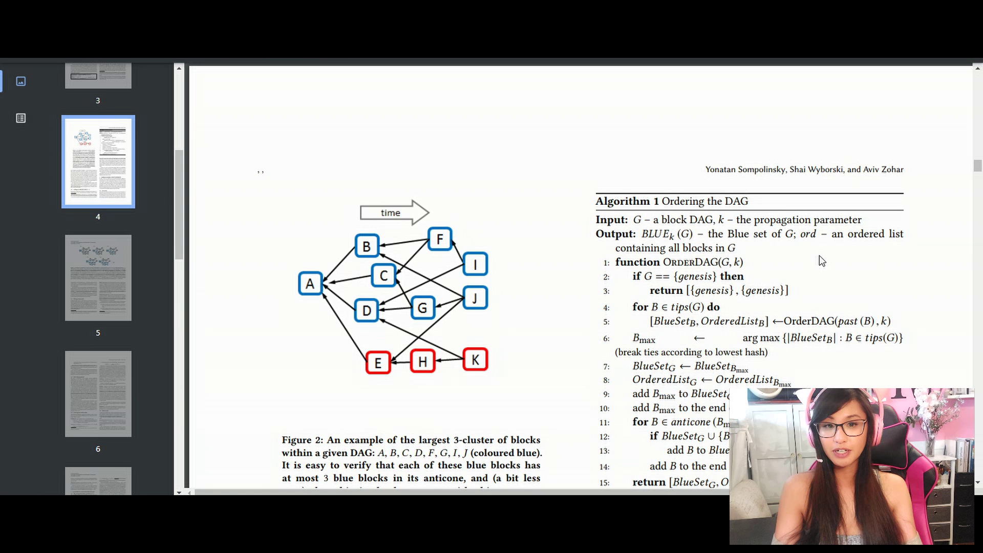
pyautogui.scroll(-1, 927, 246)
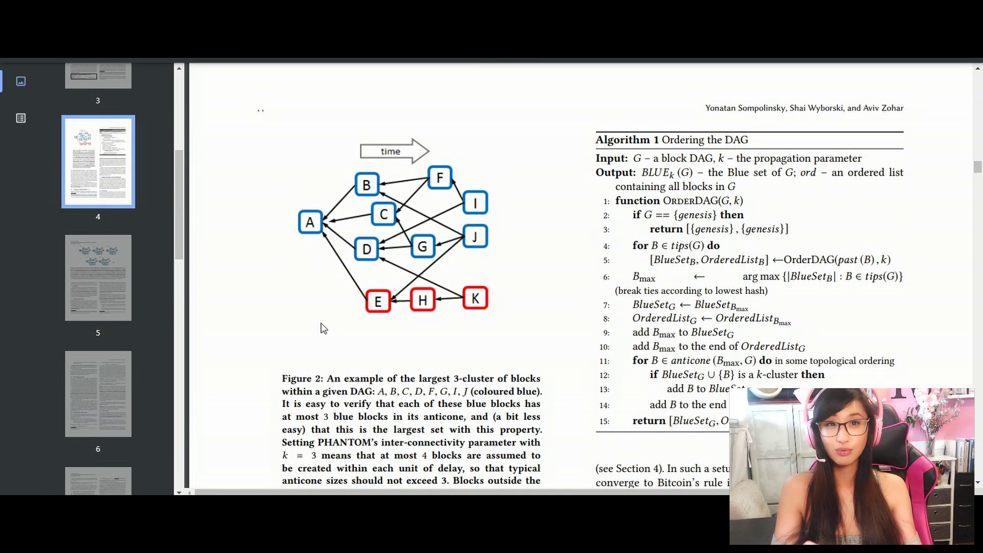
pyautogui.click(90, 290)
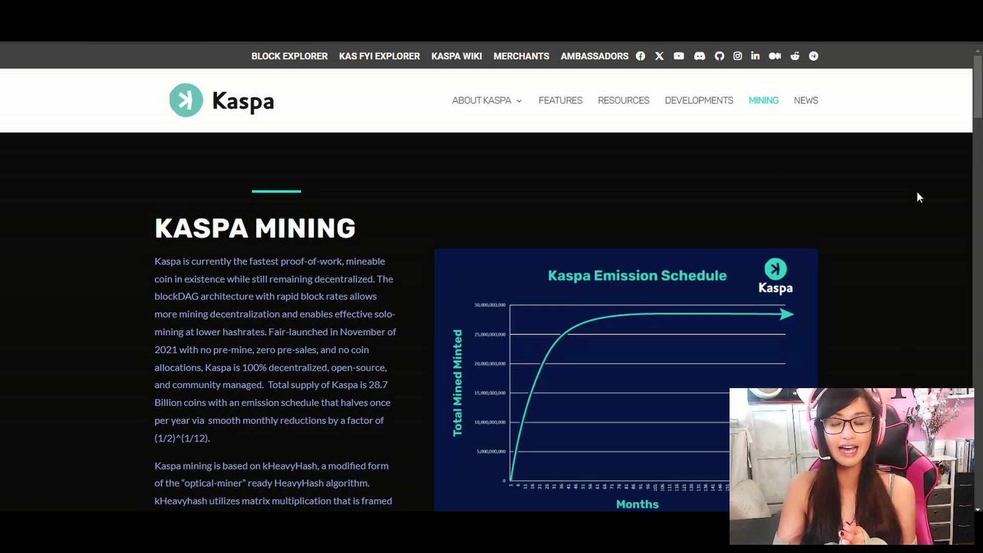
pyautogui.scroll(-1, 917, 197)
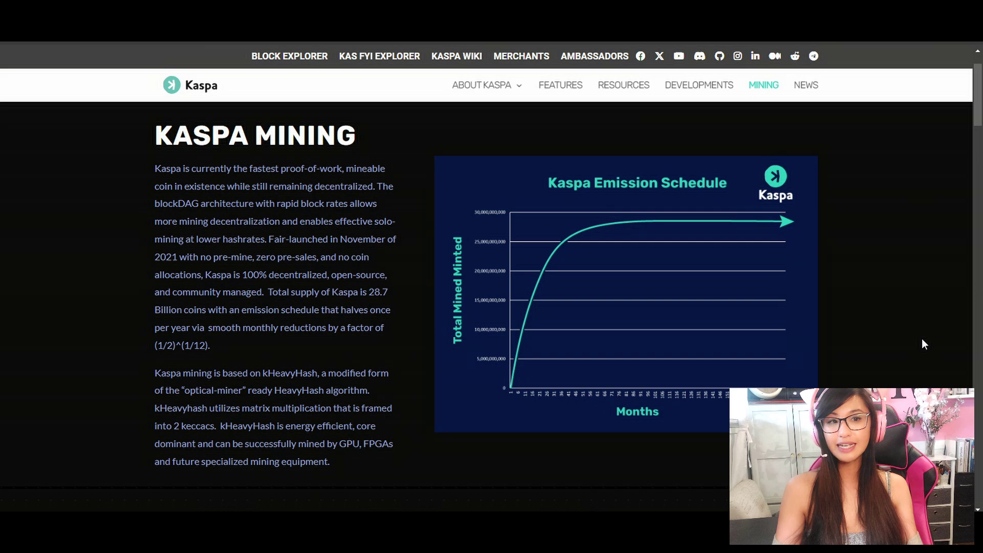
pyautogui.scroll(-2, 923, 344)
pyautogui.scroll(-1, 923, 345)
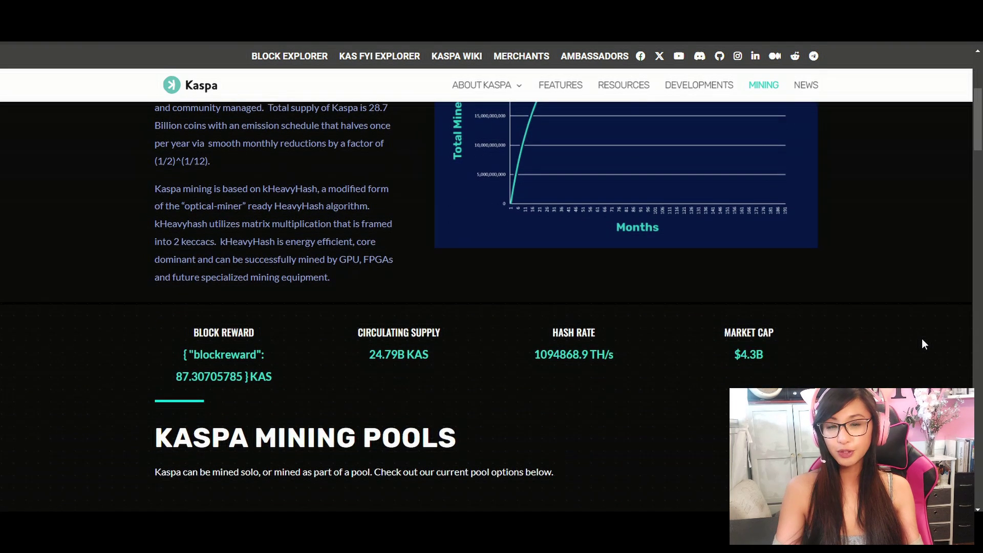
pyautogui.scroll(-1, 923, 344)
pyautogui.scroll(-2, 923, 345)
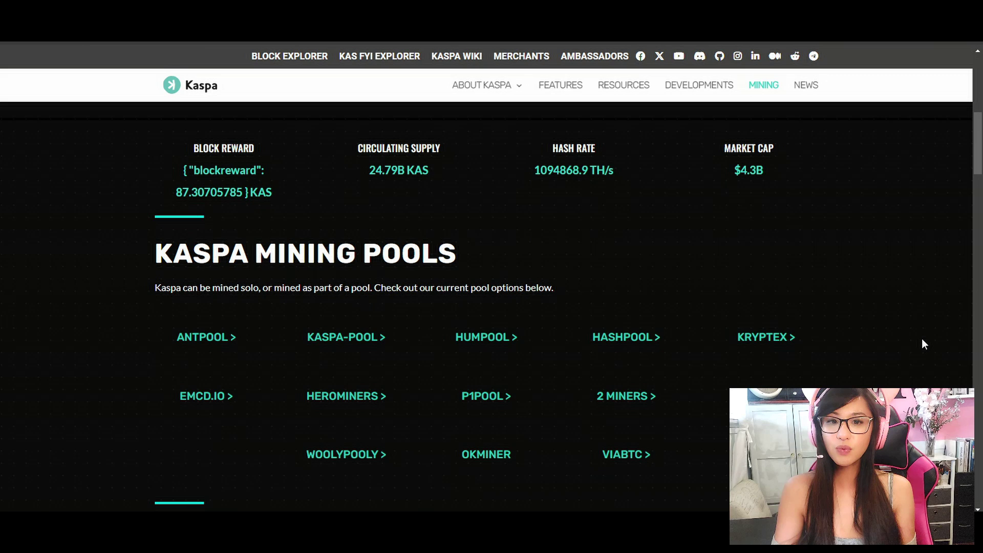
pyautogui.scroll(-3, 955, 228)
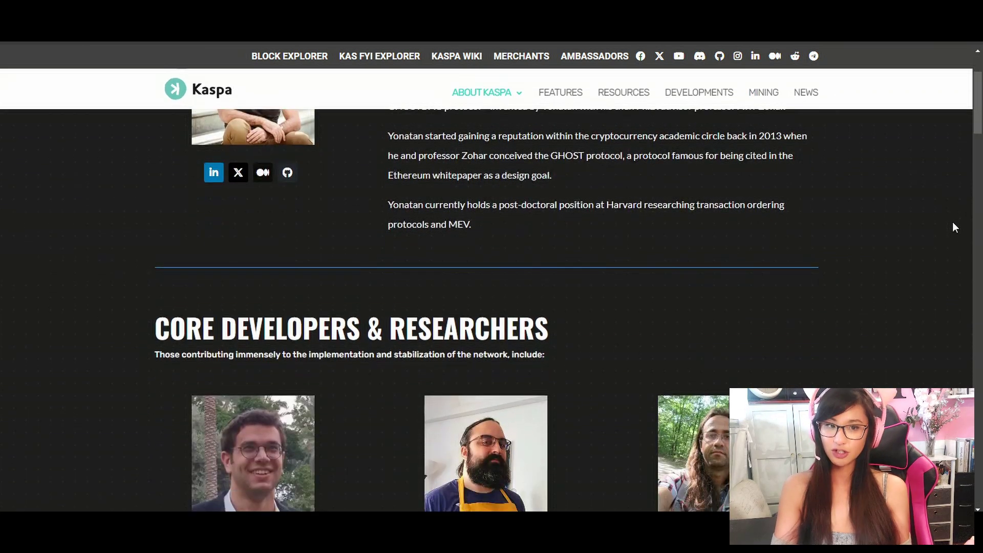
pyautogui.scroll(-2, 954, 227)
pyautogui.scroll(-2, 954, 228)
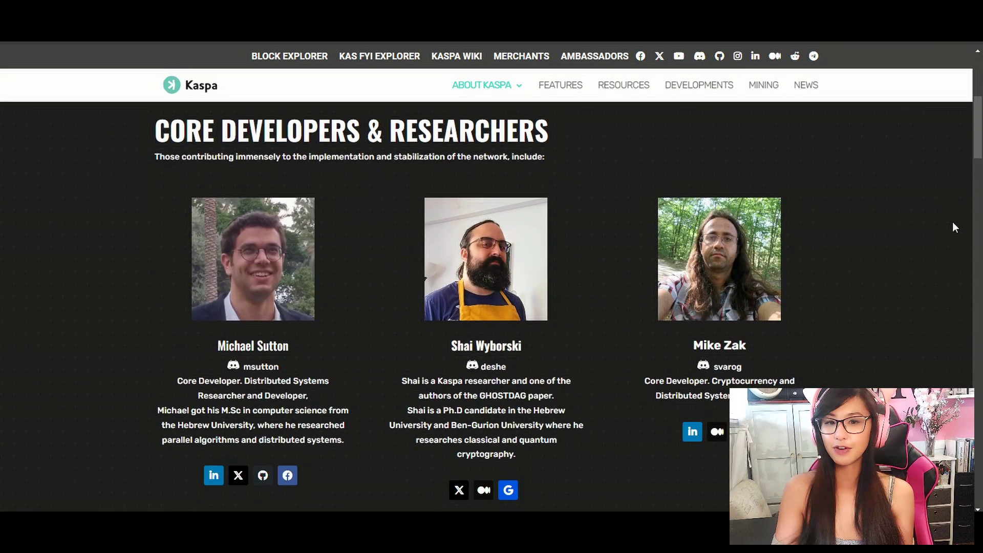
pyautogui.scroll(-1, 954, 227)
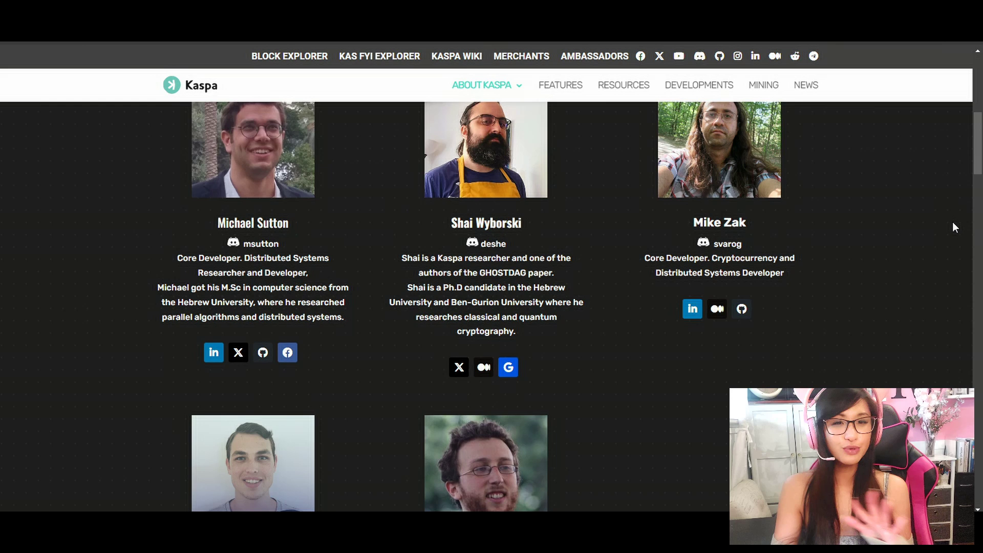
pyautogui.scroll(-1, 953, 228)
pyautogui.scroll(-1, 952, 227)
pyautogui.scroll(-1, 953, 228)
pyautogui.scroll(-1, 952, 227)
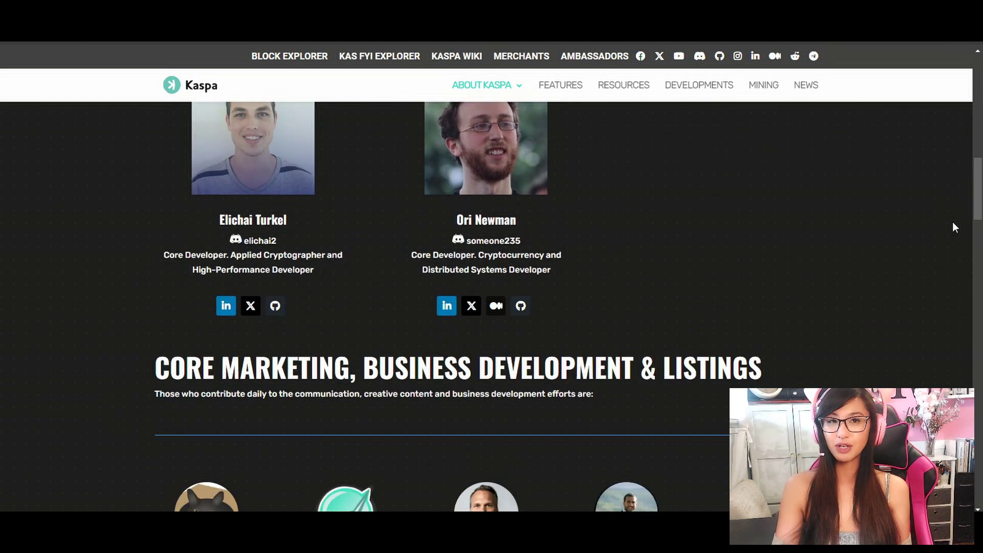
pyautogui.scroll(-2, 952, 228)
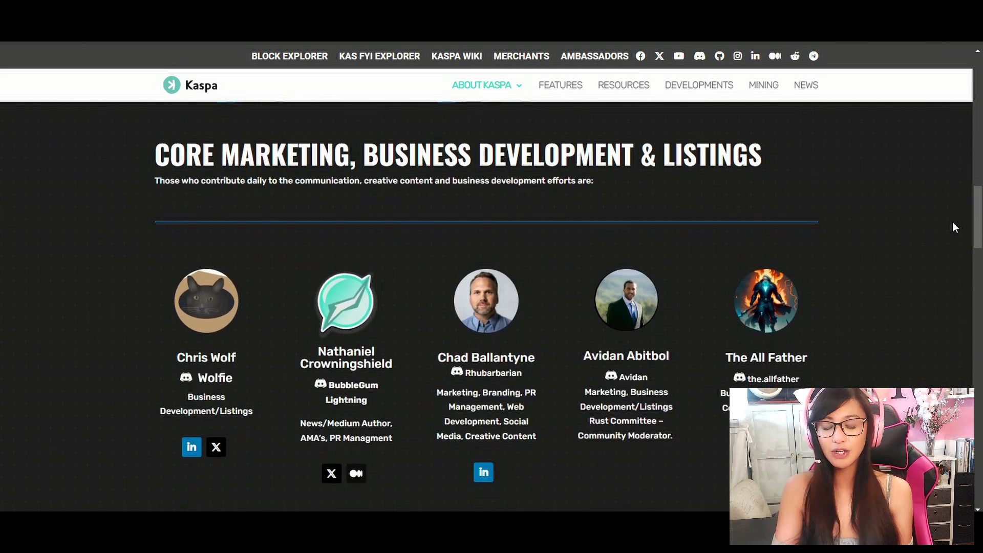
pyautogui.scroll(-1, 952, 227)
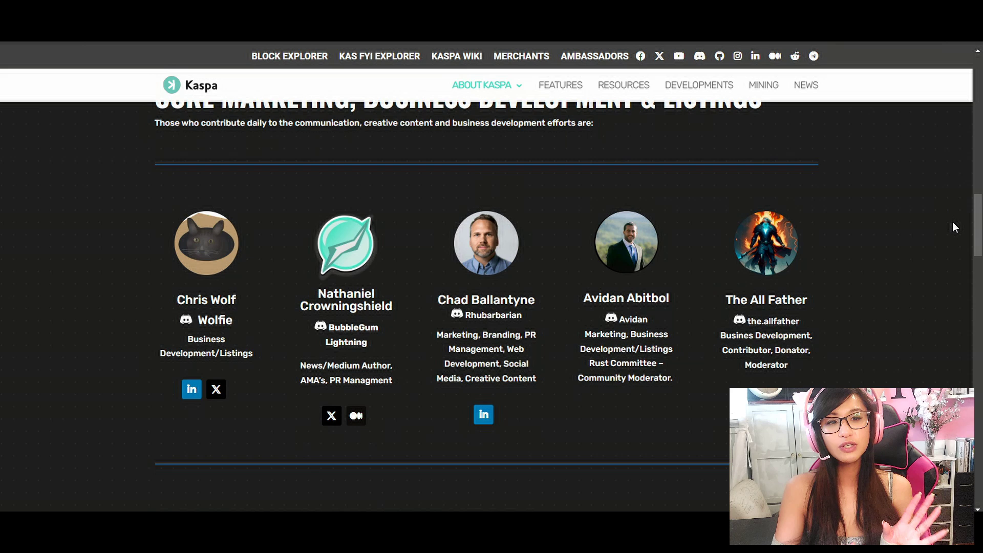
pyautogui.scroll(-2, 952, 227)
pyautogui.scroll(-2, 953, 228)
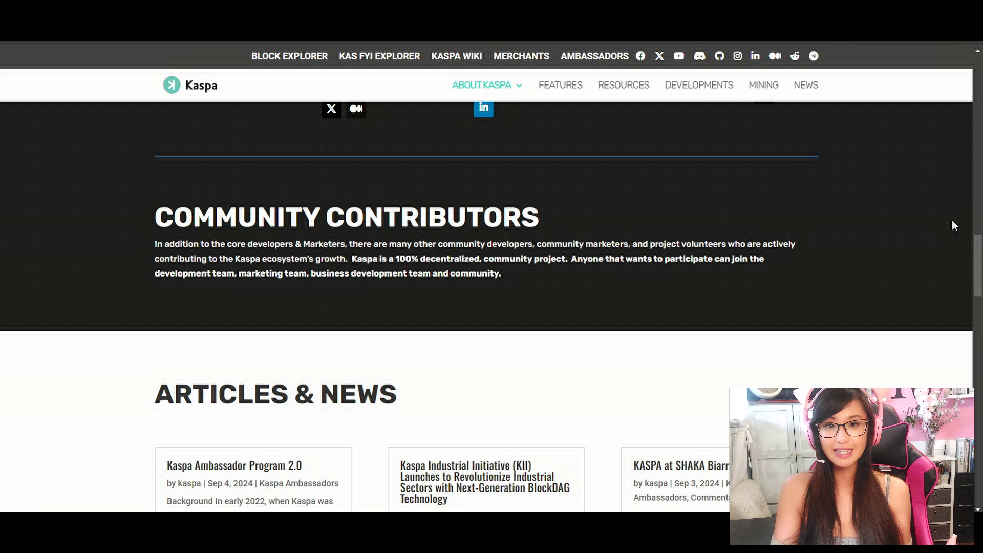
pyautogui.scroll(-2, 953, 225)
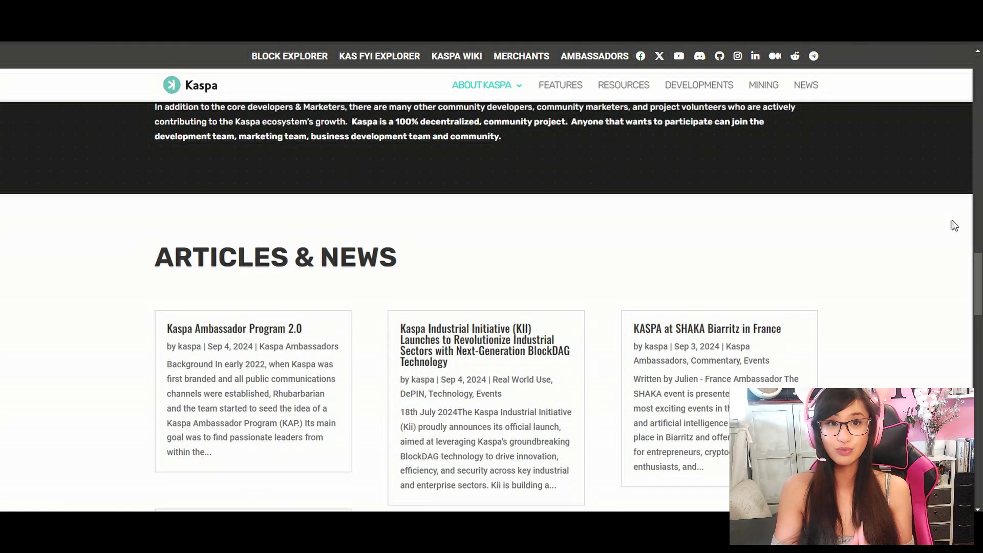
pyautogui.scroll(-1, 952, 225)
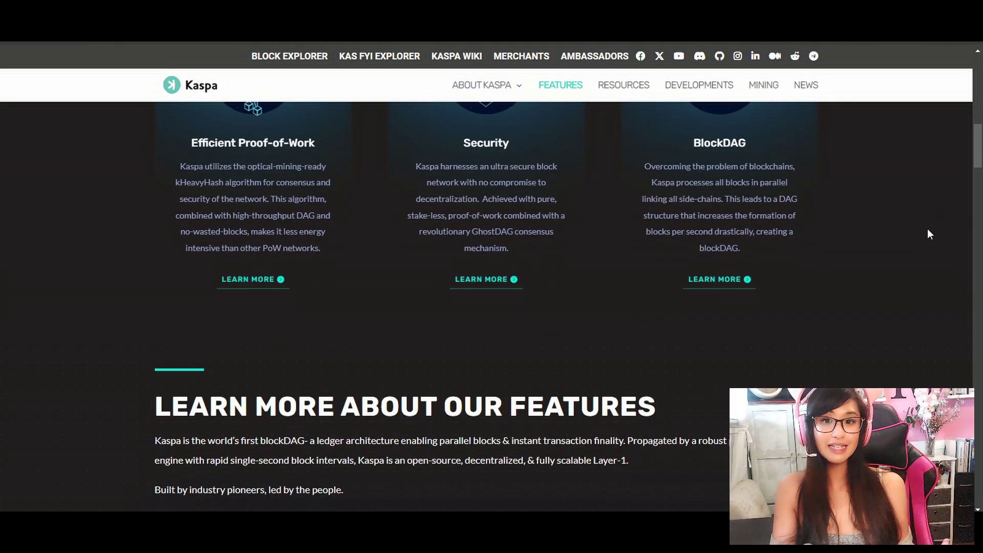
pyautogui.scroll(-2, 927, 228)
pyautogui.scroll(-1, 927, 228)
pyautogui.scroll(-2, 927, 228)
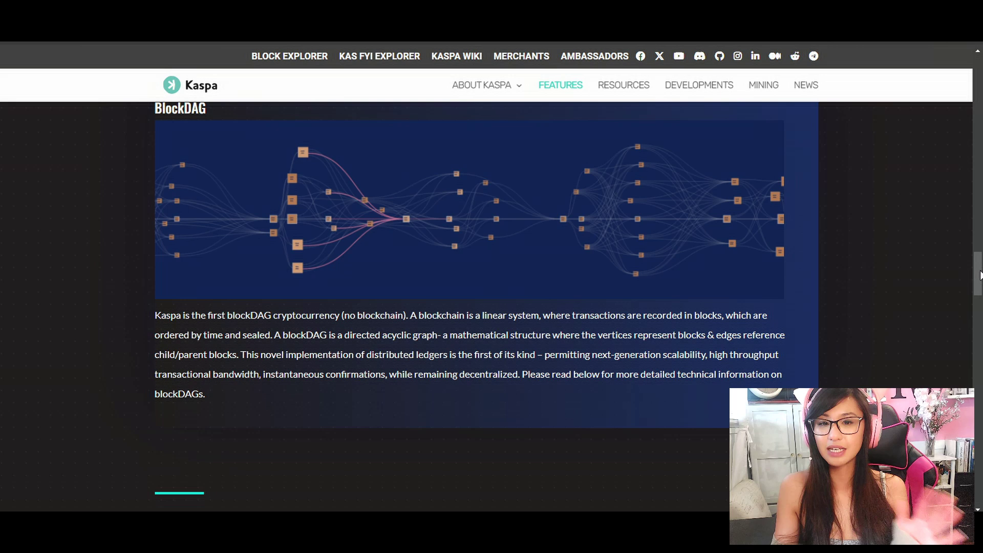
pyautogui.moveTo(979, 274); pyautogui.dragTo(979, 272)
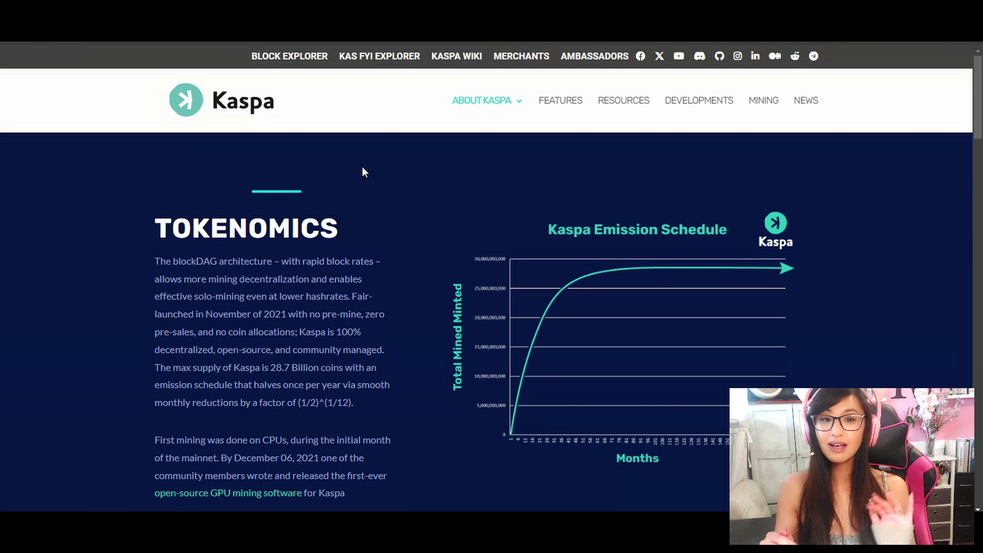
pyautogui.moveTo(977, 79); pyautogui.dragTo(979, 97)
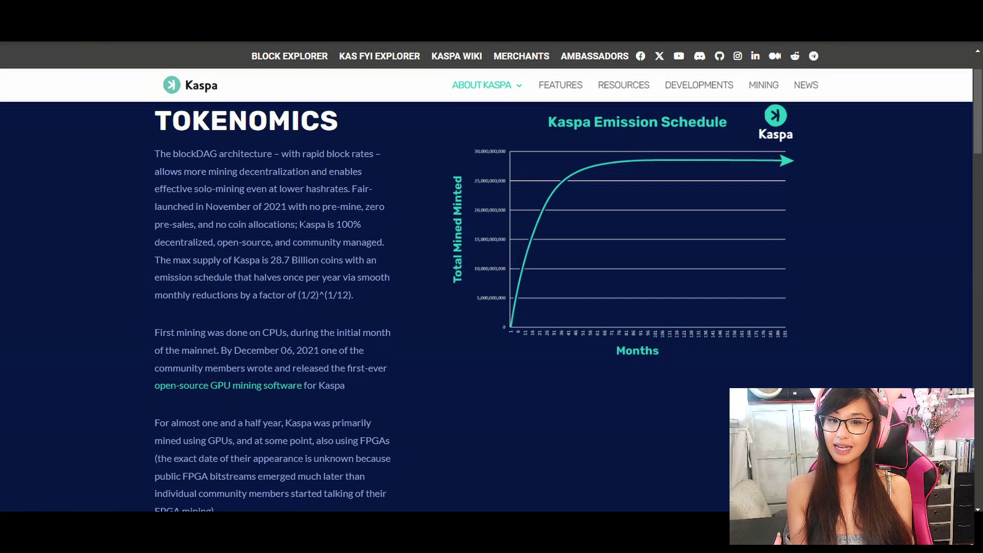
# Highlight, then deselect, the Tokenomics sentence about Kaspa being community managed
pyautogui.moveTo(299, 224); pyautogui.dragTo(362, 242)
pyautogui.click(391, 250)
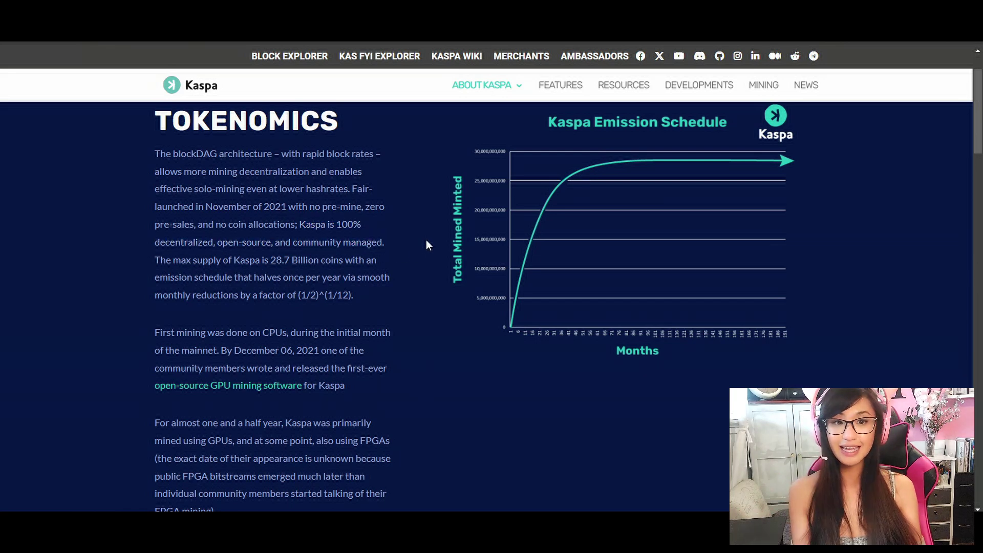
pyautogui.scroll(-3, 431, 230)
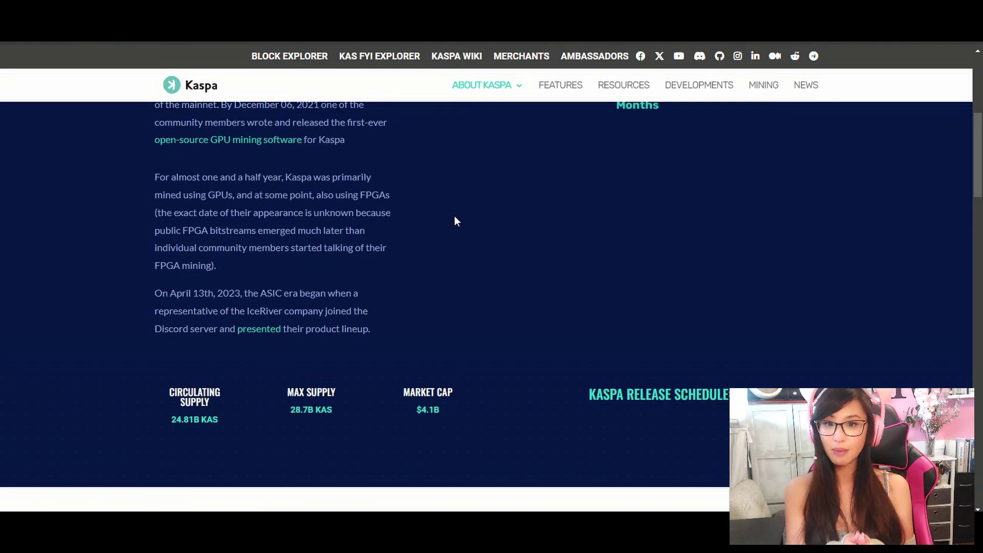
pyautogui.scroll(-1, 454, 221)
pyautogui.scroll(-2, 499, 221)
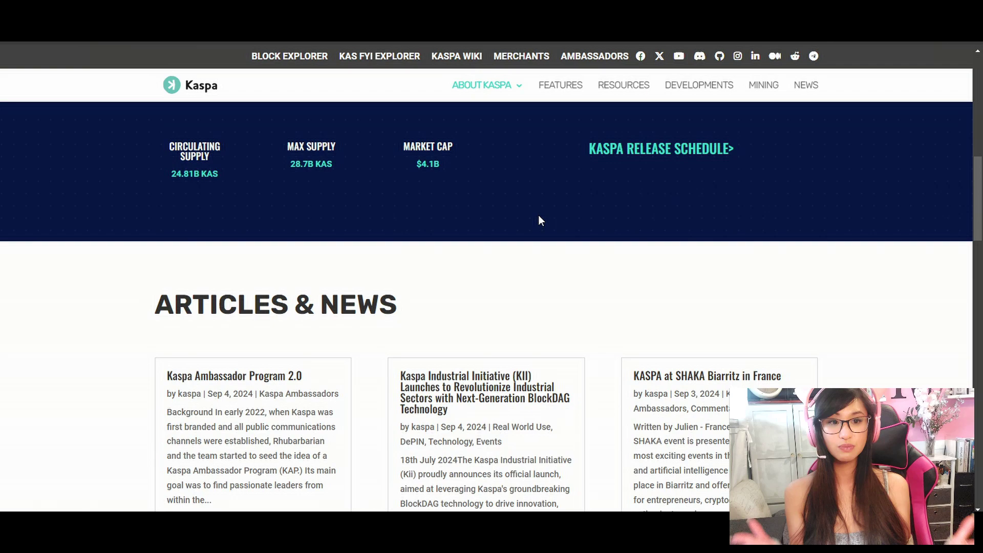